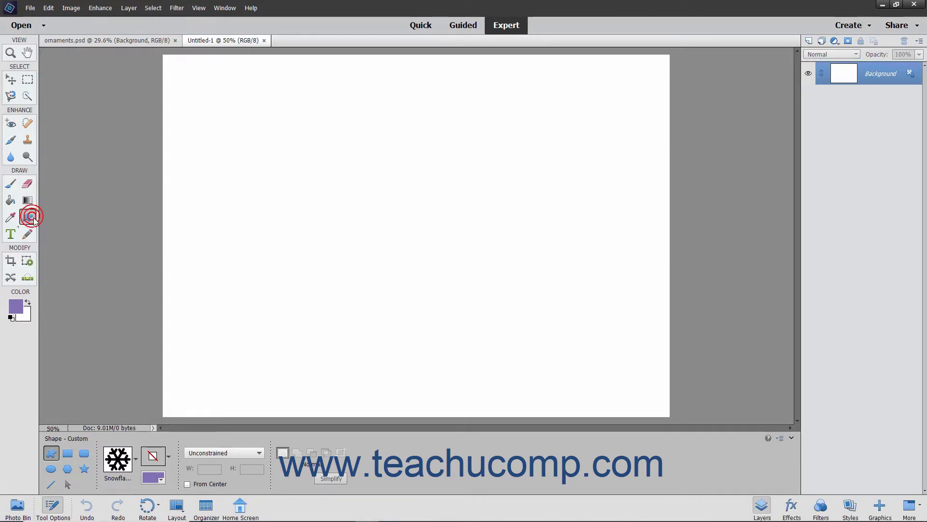
# Draw a wide purple rectangle near the top-left and a square beneath it, leaving geometry Unconstrained.
pyautogui.click(68, 454)
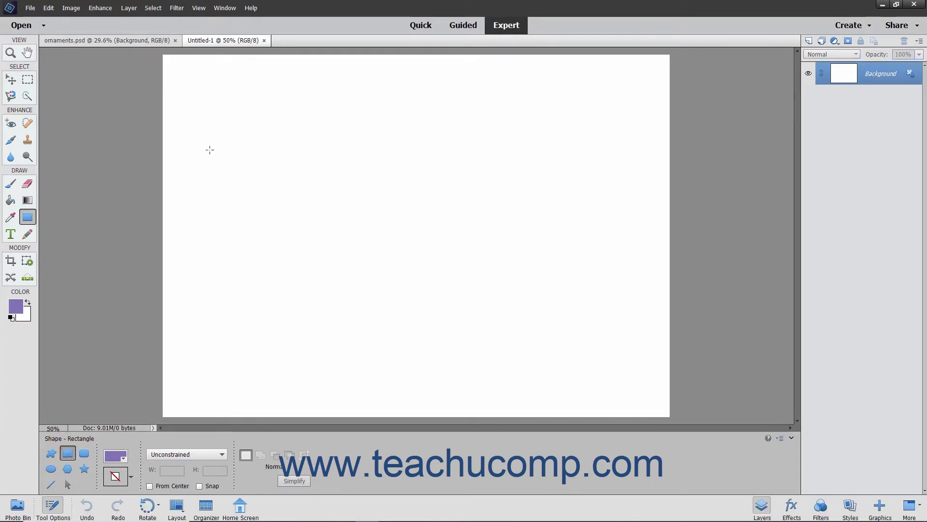
pyautogui.moveTo(176, 60); pyautogui.dragTo(247, 86)
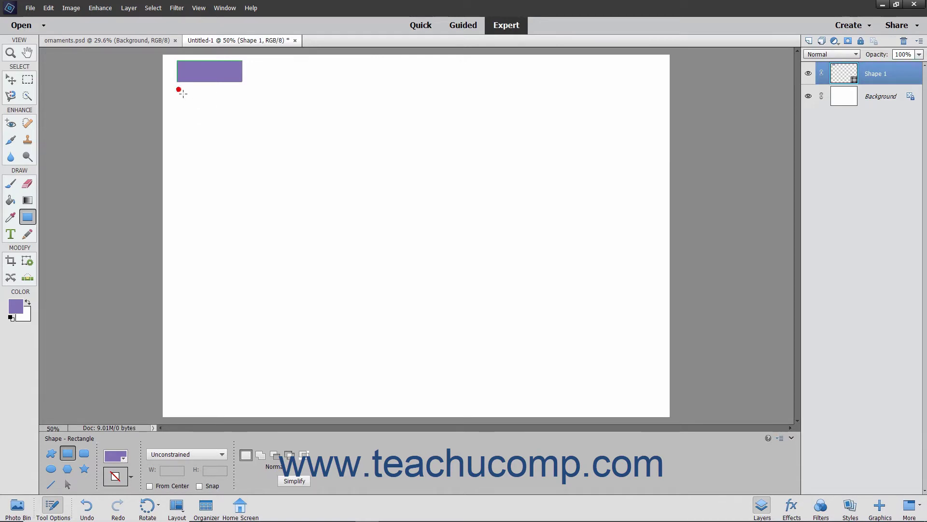
pyautogui.moveTo(178, 90); pyautogui.dragTo(241, 152)
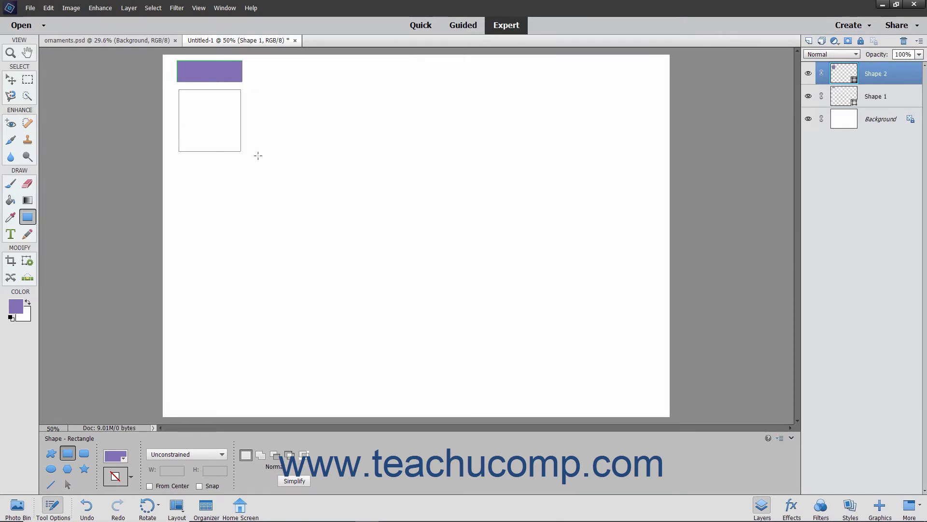
pyautogui.click(215, 455)
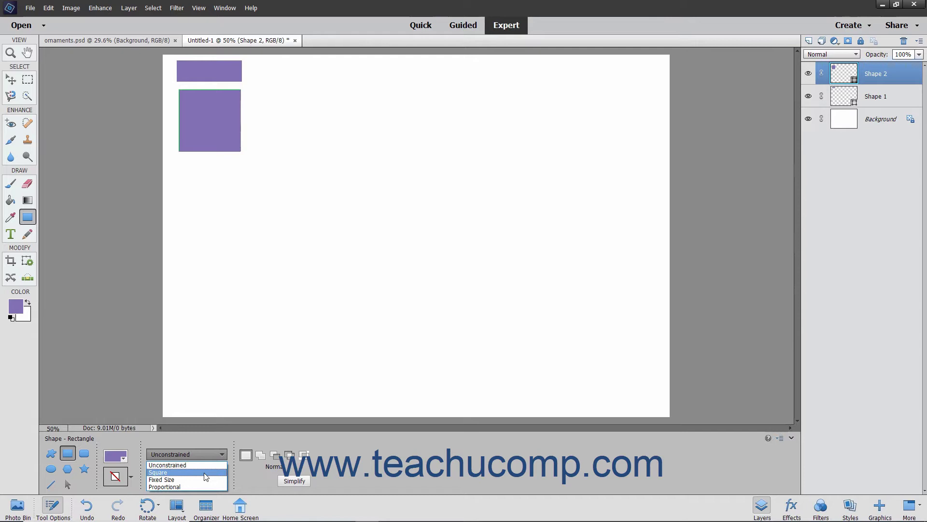
pyautogui.click(218, 456)
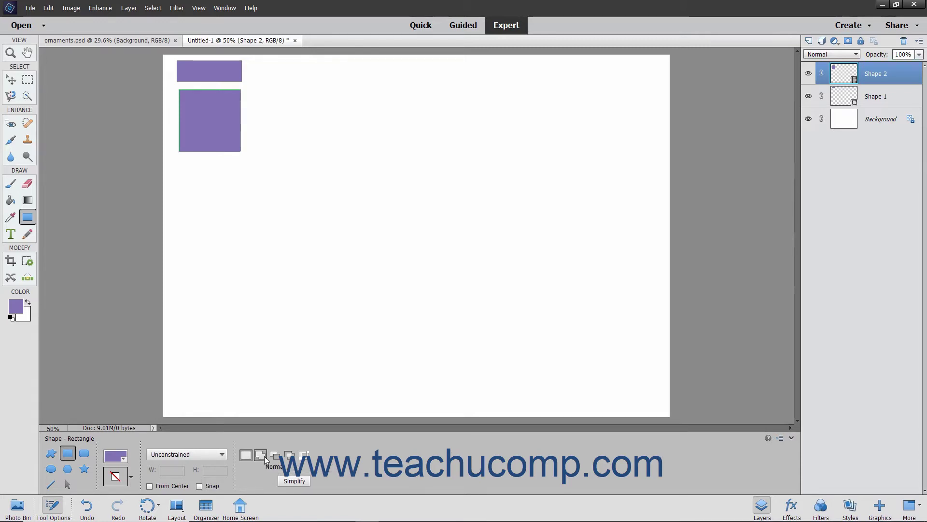
# Draw a rounded rectangle from its centre below the square with Snap on, then disable both options.
pyautogui.click(85, 455)
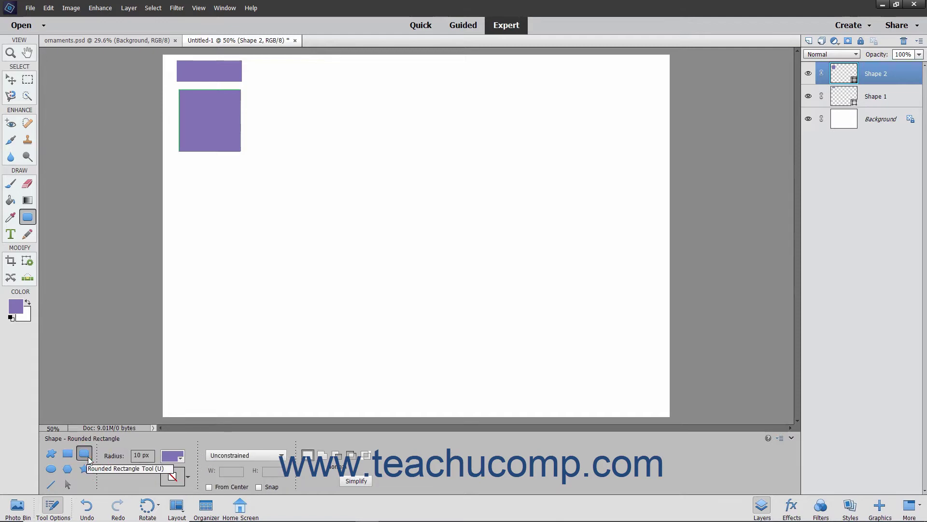
pyautogui.click(259, 487)
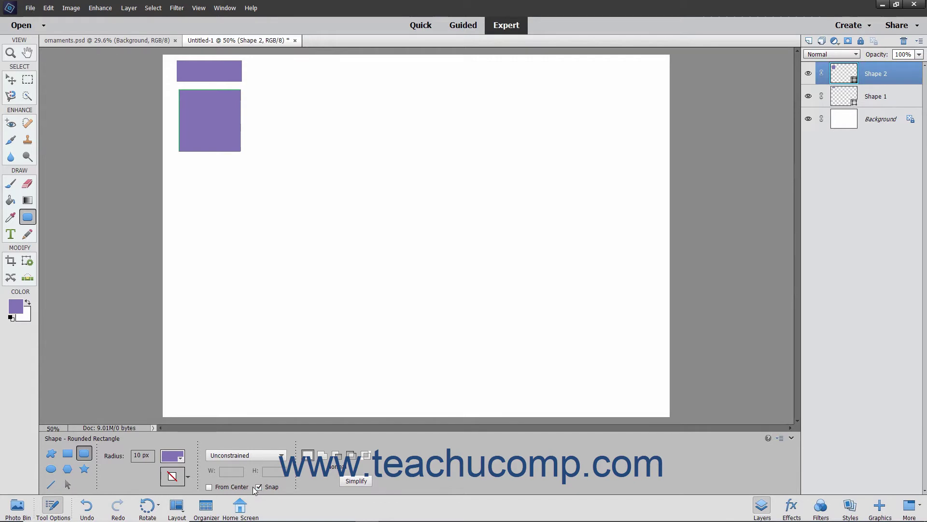
pyautogui.click(233, 488)
pyautogui.moveTo(207, 191); pyautogui.dragTo(243, 220)
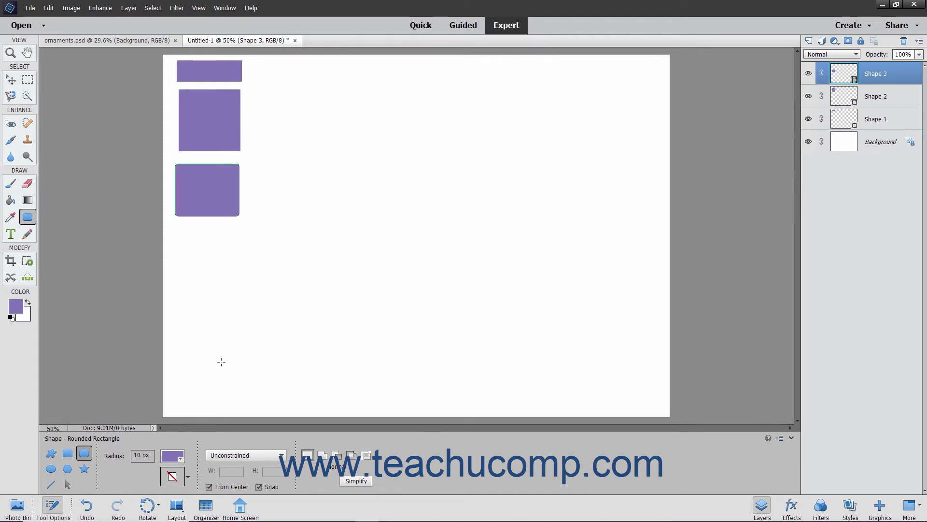
pyautogui.click(209, 486)
pyautogui.click(259, 487)
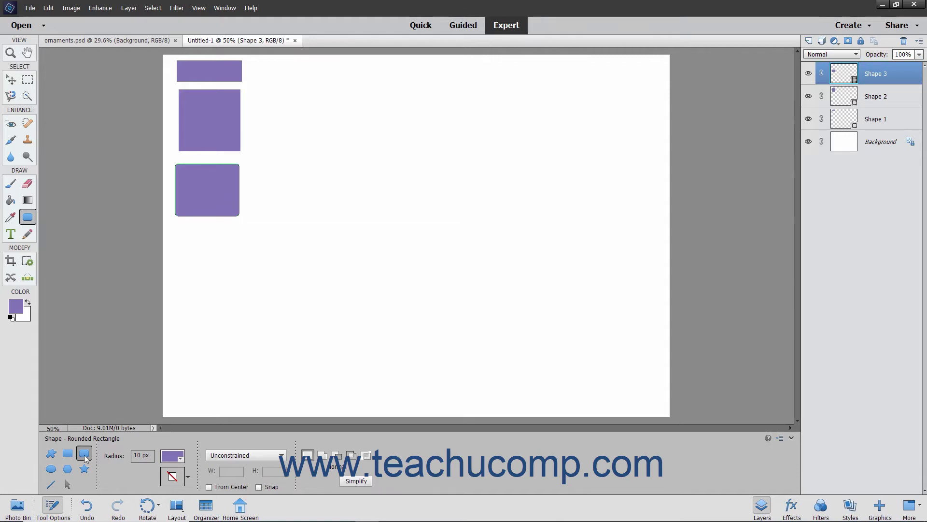
# Draw a flat wide ellipse, a large circle, then a smaller circle near the canvas bottom.
pyautogui.click(51, 469)
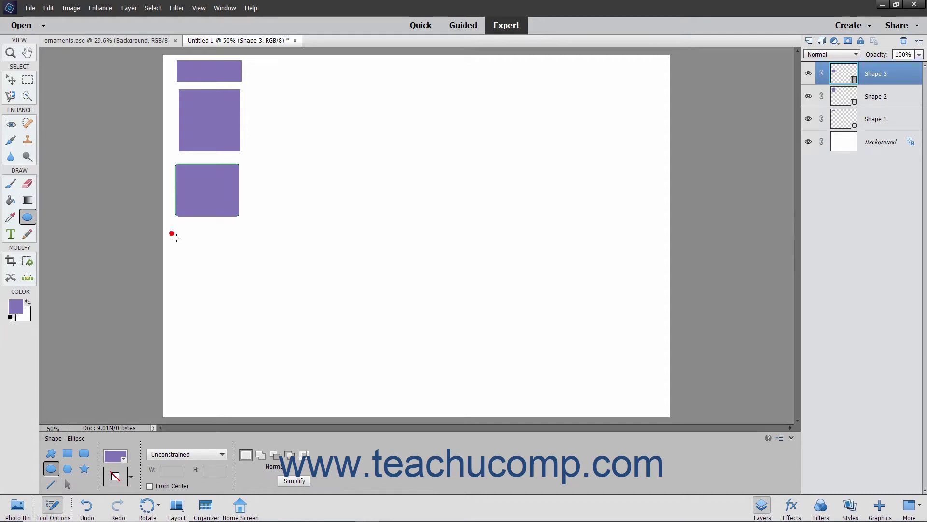
pyautogui.moveTo(173, 233); pyautogui.dragTo(244, 253)
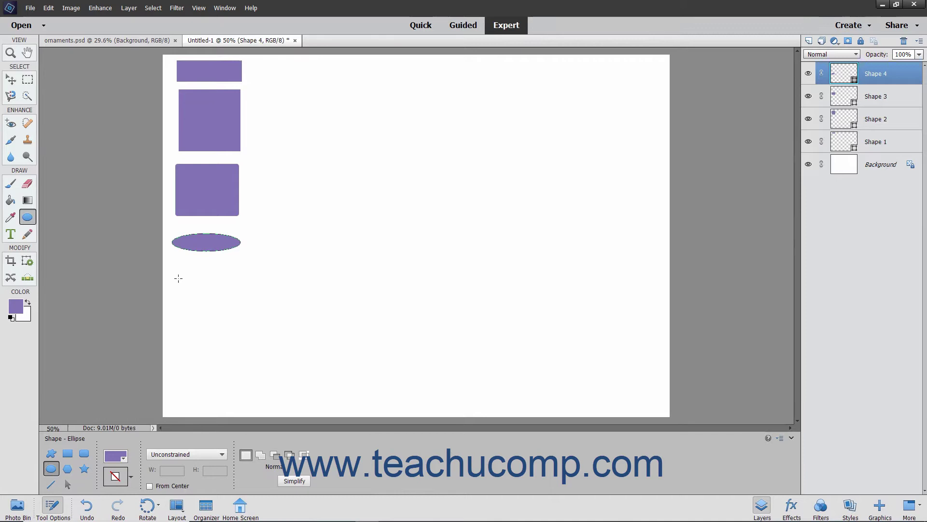
pyautogui.moveTo(171, 265); pyautogui.dragTo(274, 332)
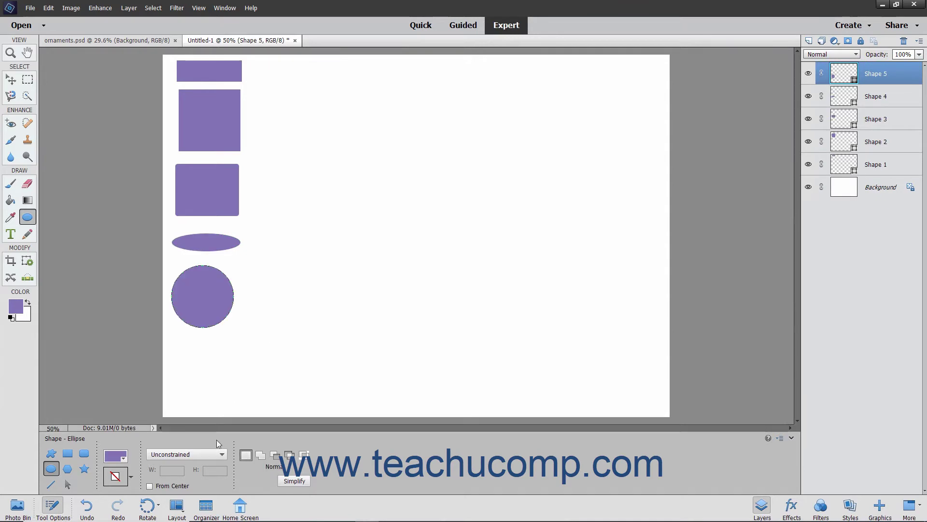
pyautogui.click(215, 456)
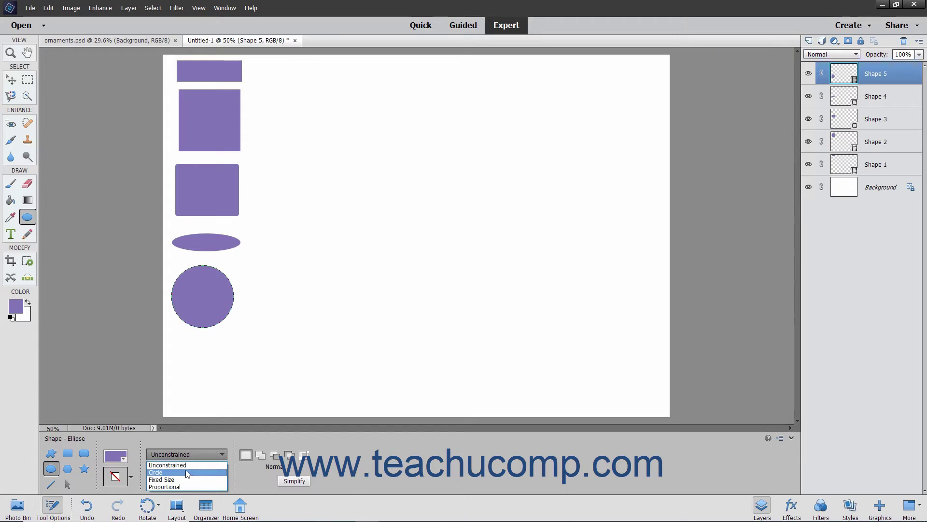
pyautogui.click(215, 453)
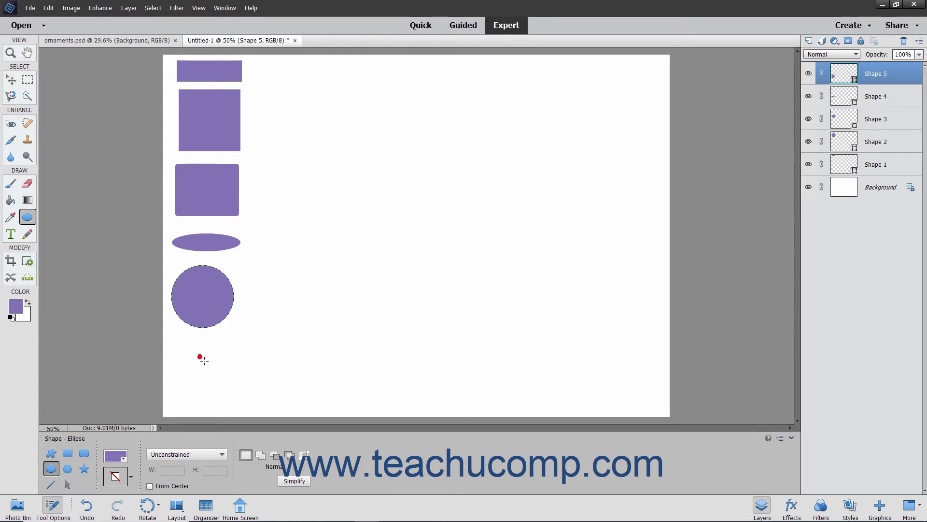
pyautogui.moveTo(200, 357); pyautogui.dragTo(229, 385)
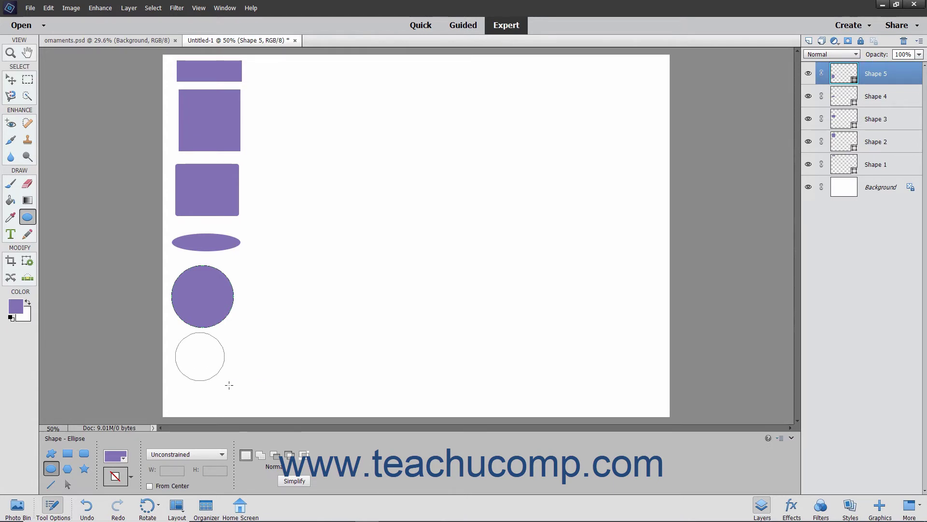
pyautogui.click(173, 486)
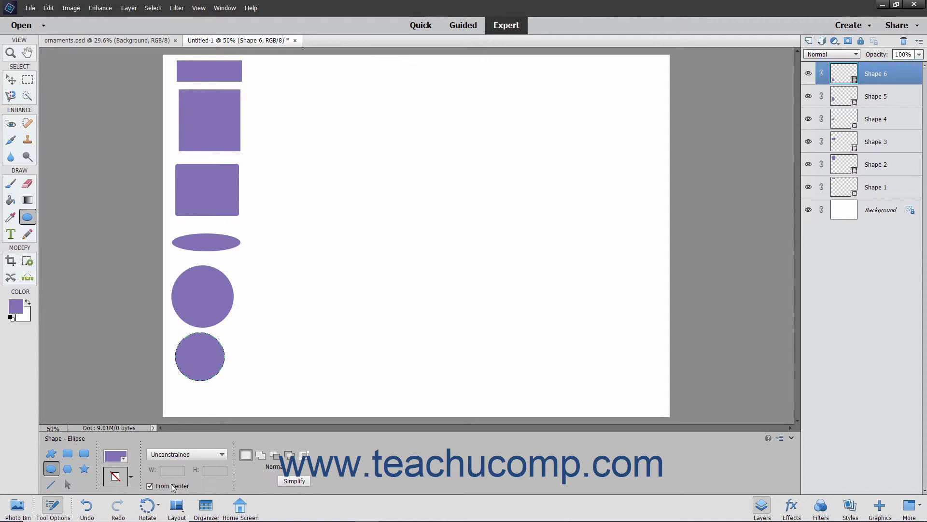
pyautogui.click(173, 486)
# Draw a star with 6 sides and 53% indent beside the top rectangle.
pyautogui.click(68, 468)
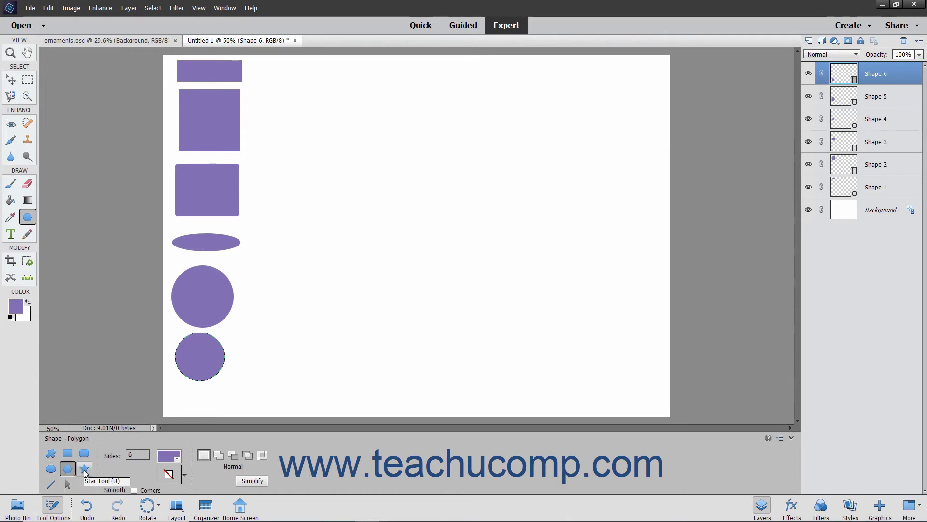
pyautogui.click(85, 468)
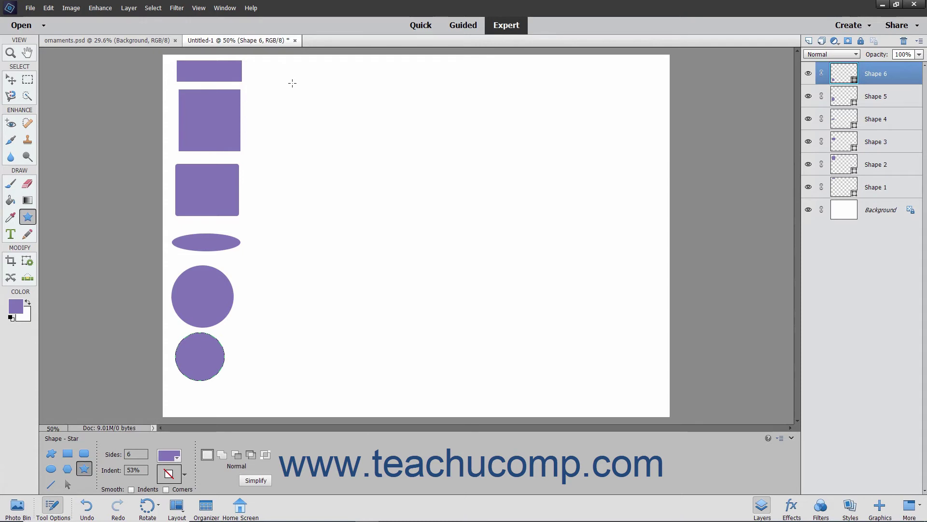
pyautogui.moveTo(292, 83); pyautogui.dragTo(304, 104)
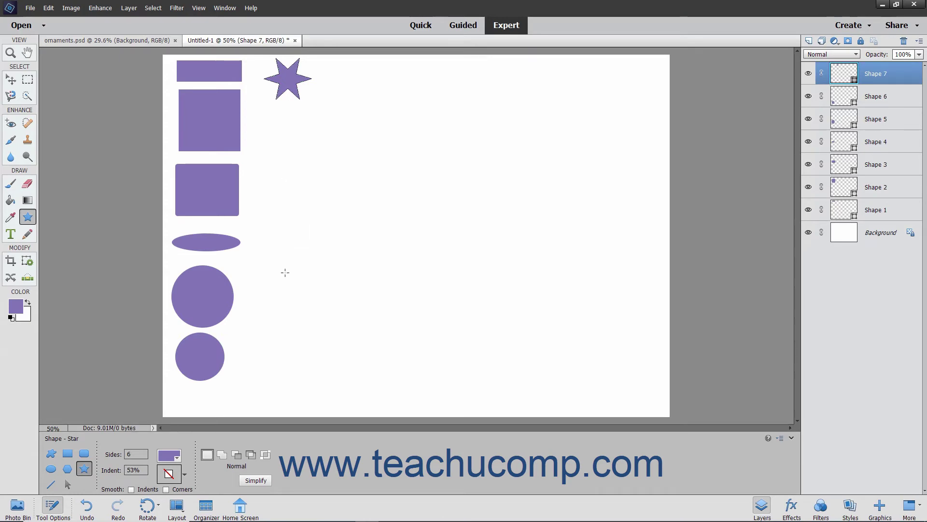
pyautogui.click(135, 454)
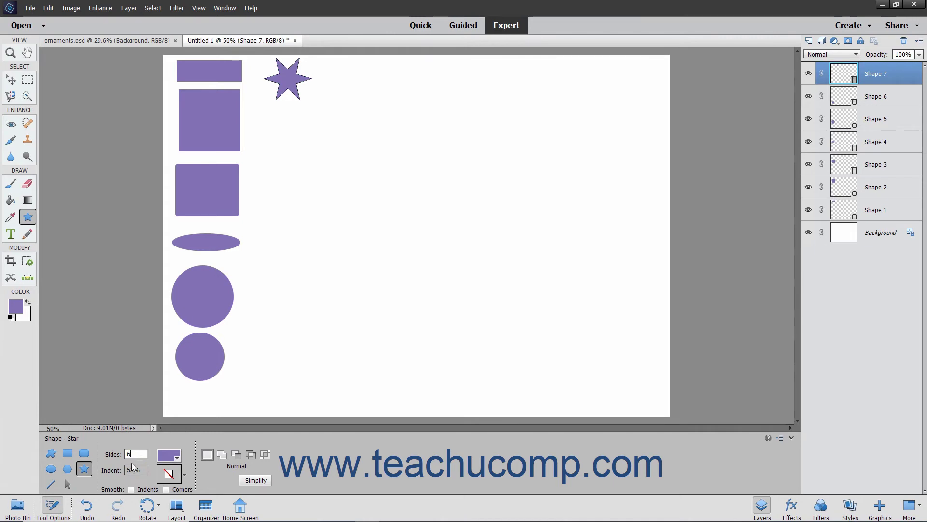
pyautogui.click(132, 469)
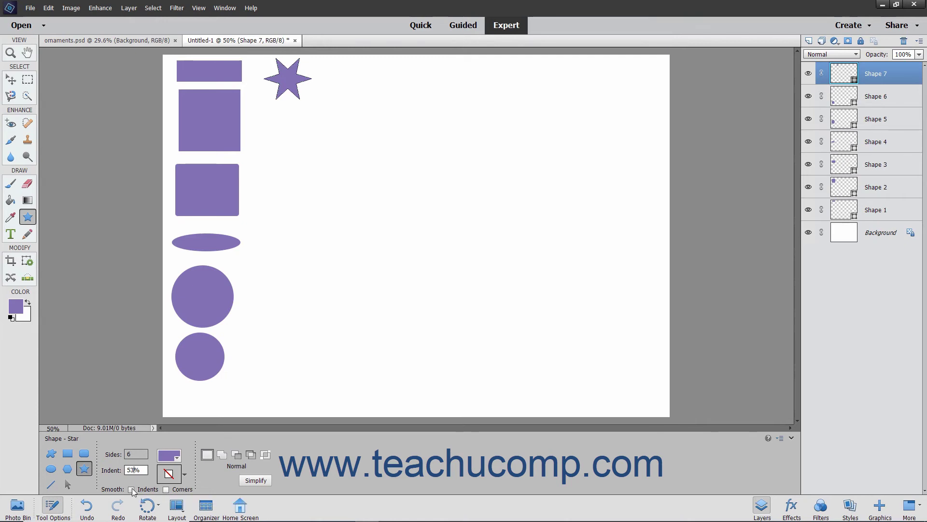
# Draw a thin horizontal line below the star with the Line tool.
pyautogui.click(53, 484)
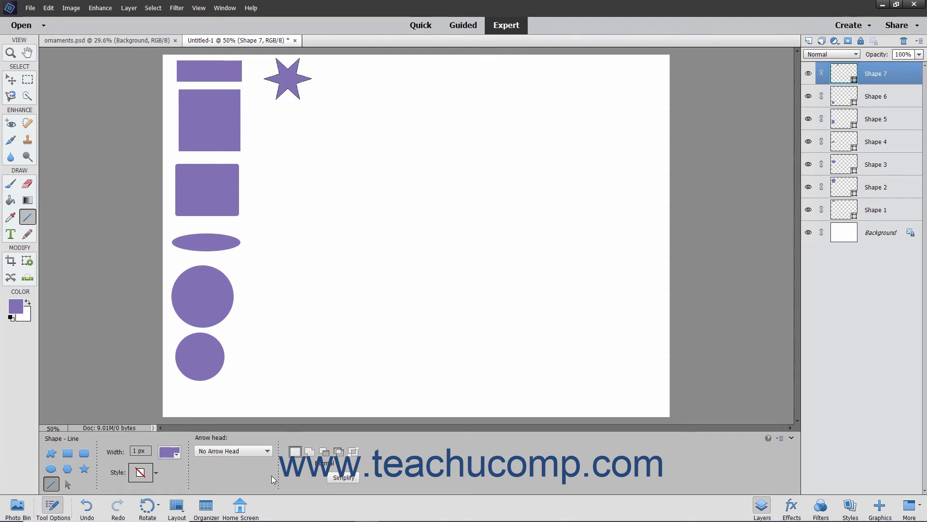
pyautogui.click(133, 450)
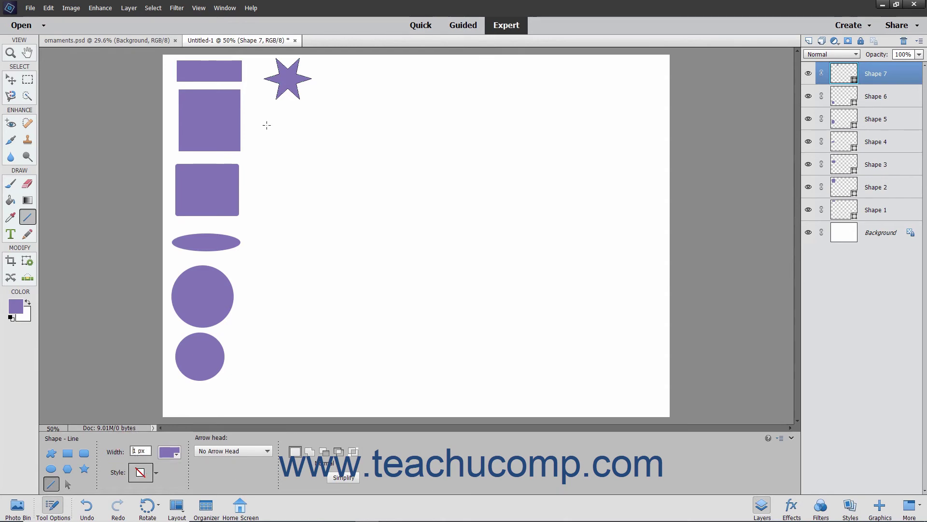
pyautogui.moveTo(260, 120); pyautogui.dragTo(324, 125)
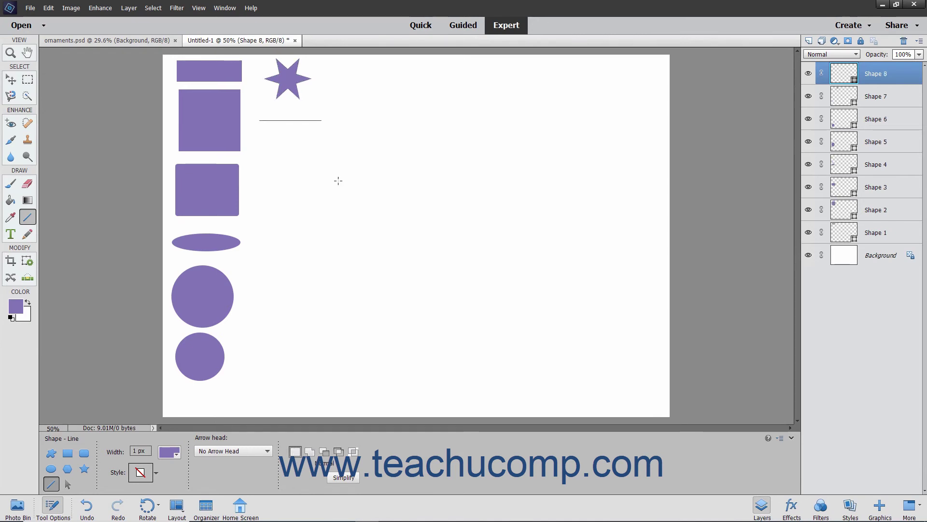
# Set arrowheads At the end and draw an arrow below the first line, reviewing arrowhead settings.
pyautogui.click(262, 450)
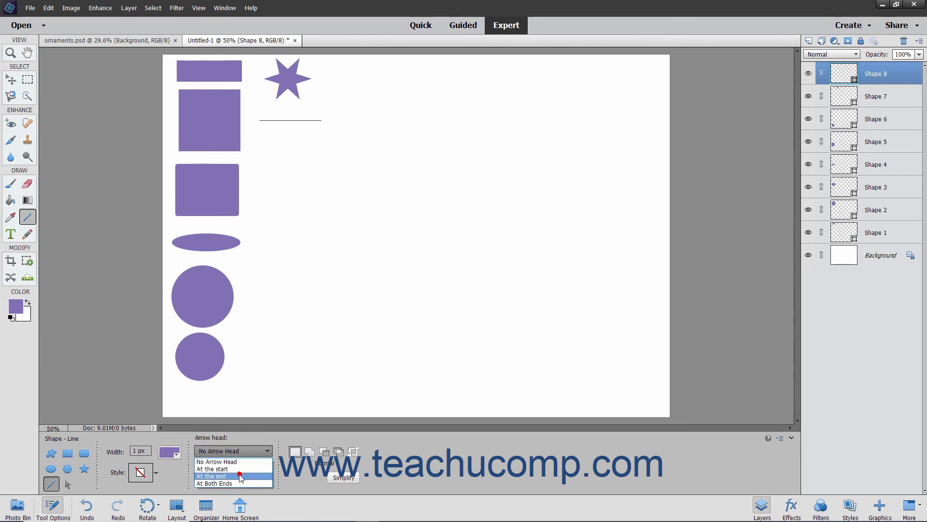
pyautogui.click(241, 476)
pyautogui.moveTo(260, 139); pyautogui.dragTo(329, 145)
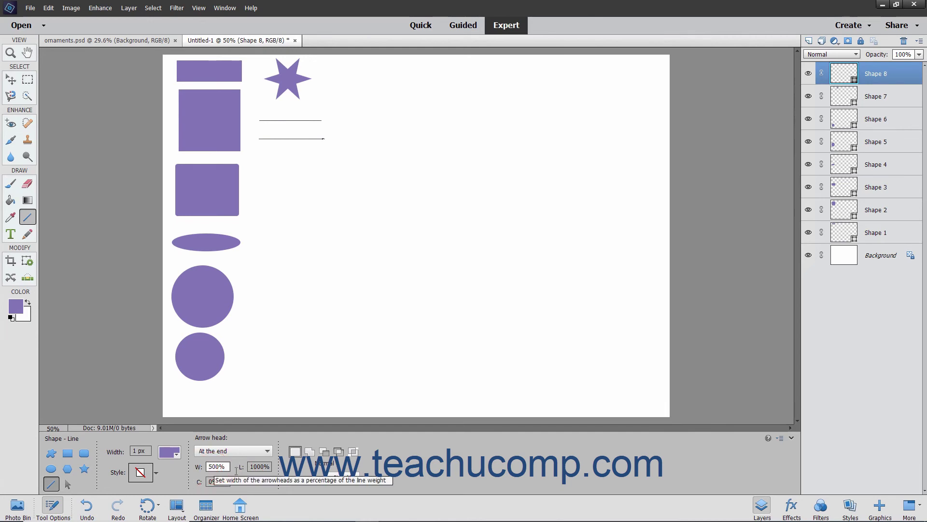
pyautogui.click(216, 482)
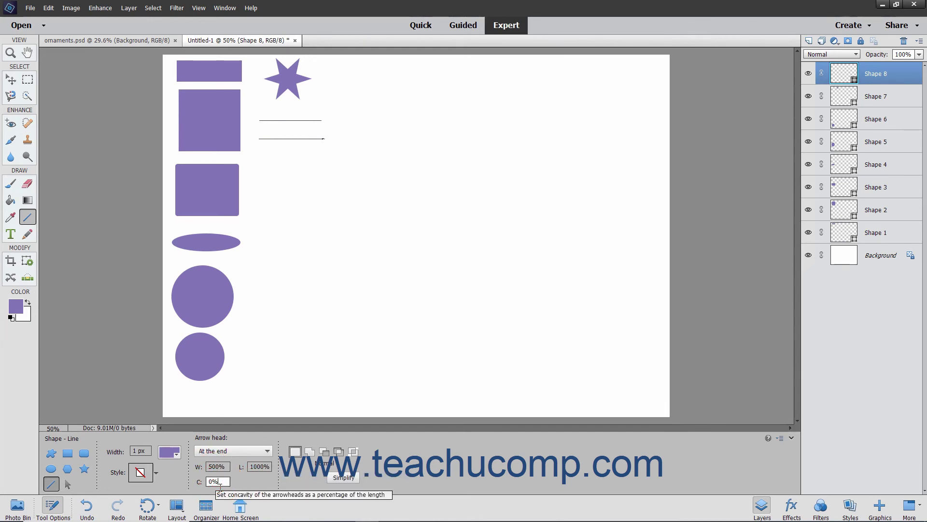
pyautogui.click(144, 451)
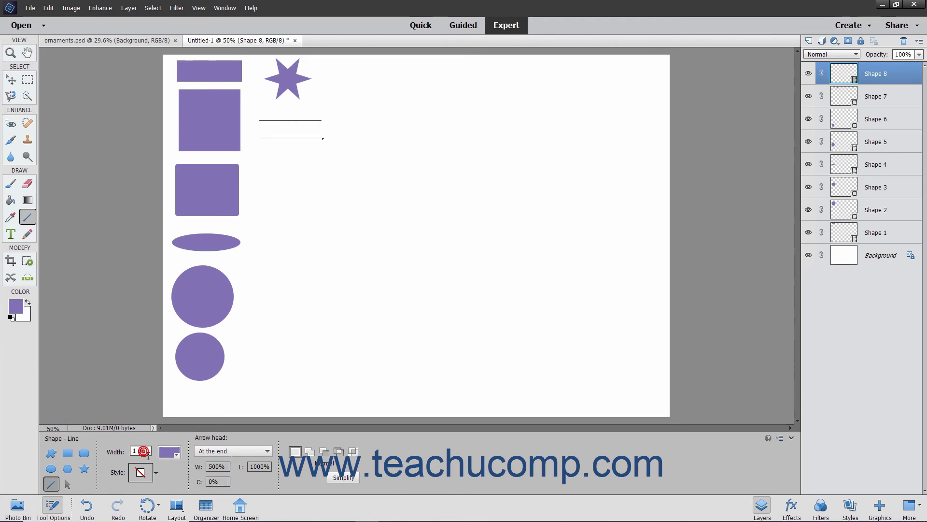
pyautogui.click(210, 467)
pyautogui.press('Tab')
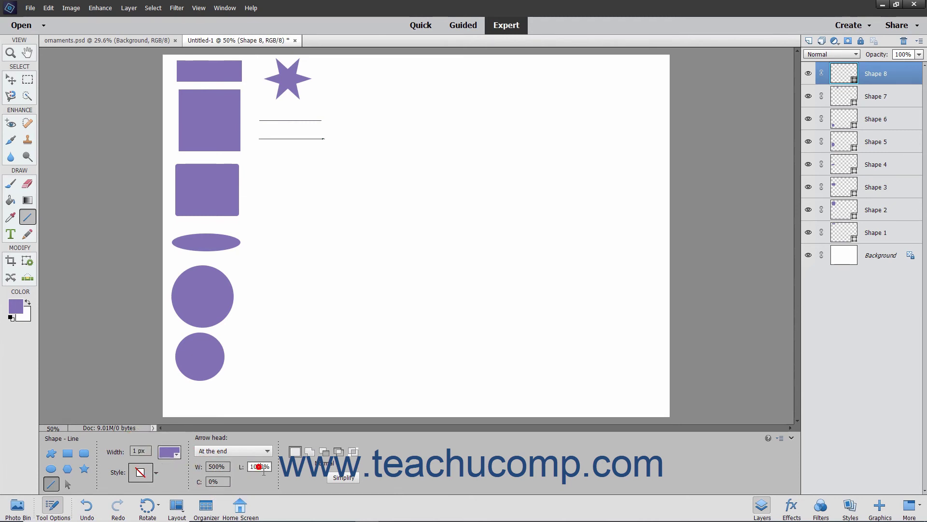
pyautogui.click(212, 480)
# Add the Raindrop custom shape below the arrow, Shift-constrained to its natural proportions.
pyautogui.click(53, 454)
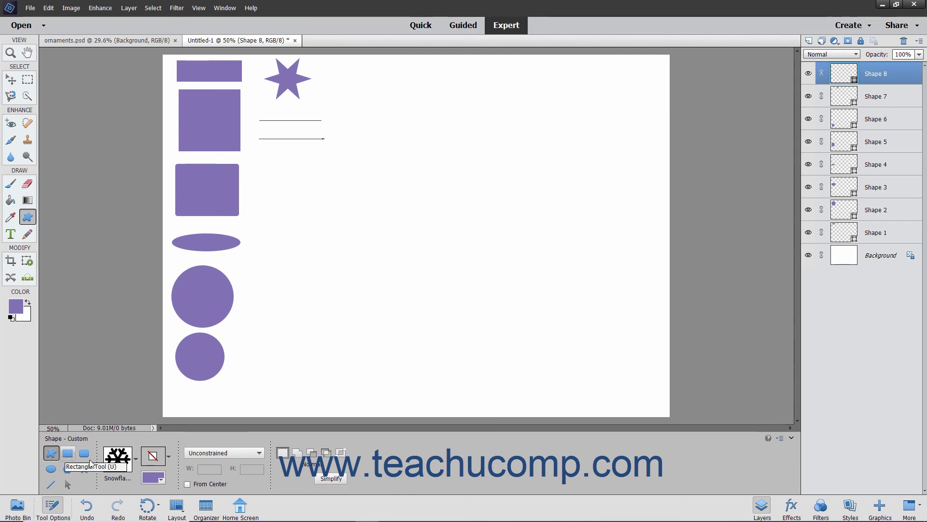
pyautogui.click(136, 458)
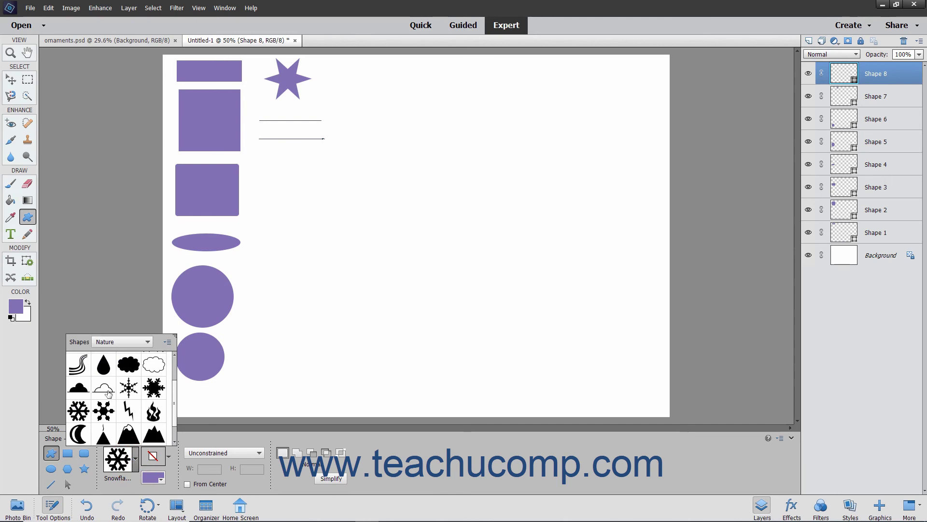
pyautogui.doubleClick(103, 366)
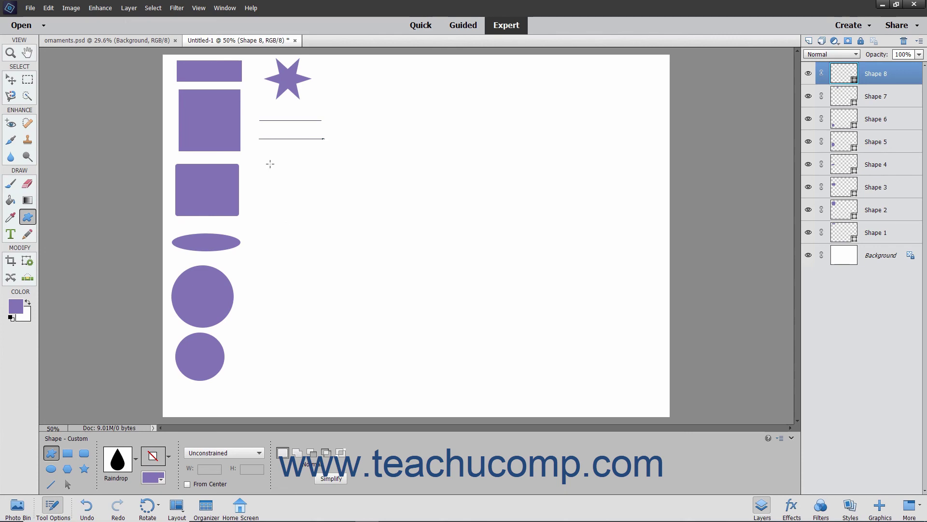
pyautogui.moveTo(265, 158); pyautogui.dragTo(336, 308)
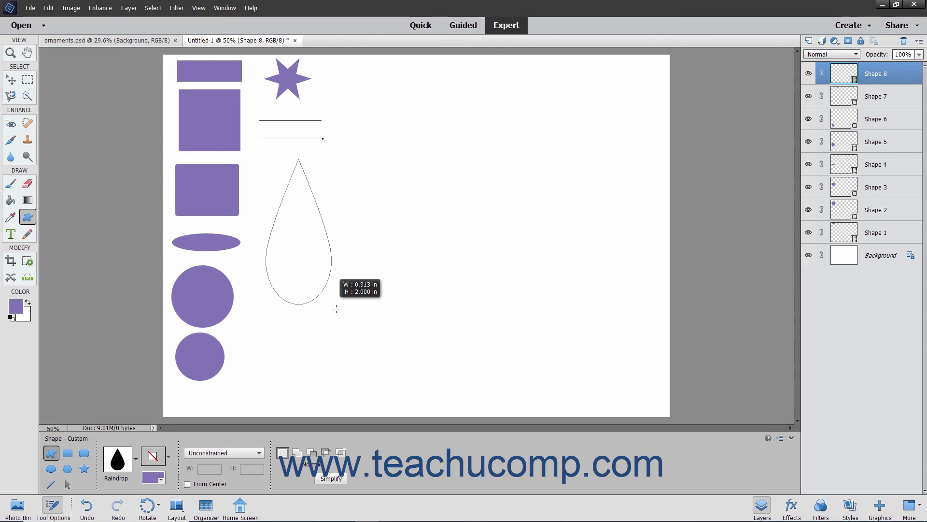
pyautogui.moveTo(336, 308); pyautogui.dragTo(336, 308)
pyautogui.press('shift')
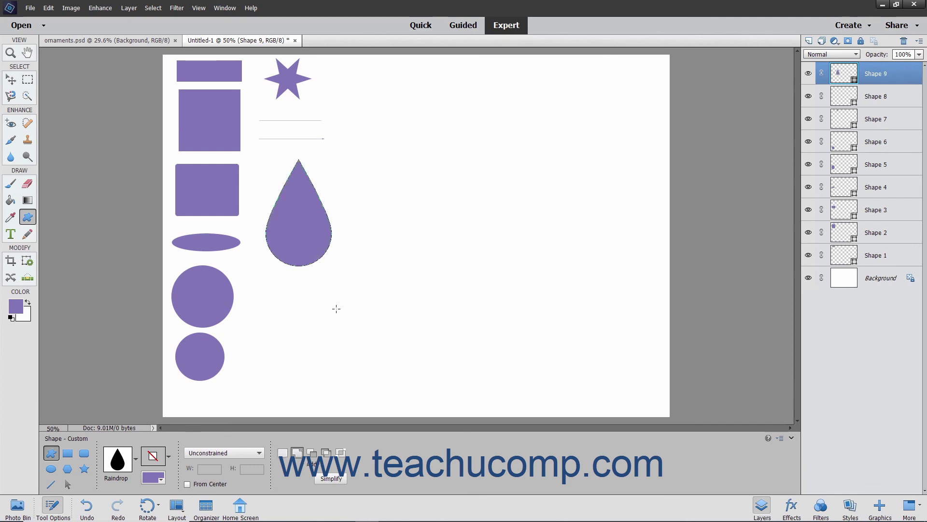
pyautogui.click(237, 453)
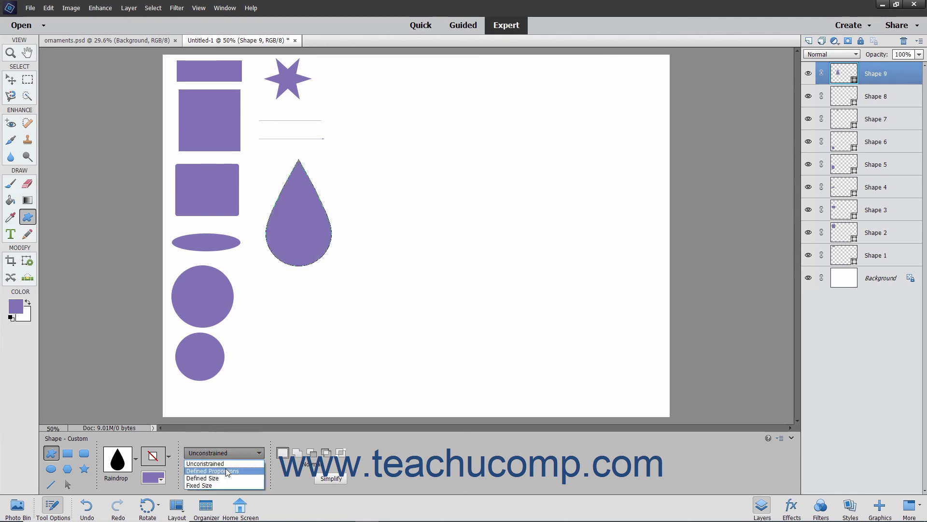